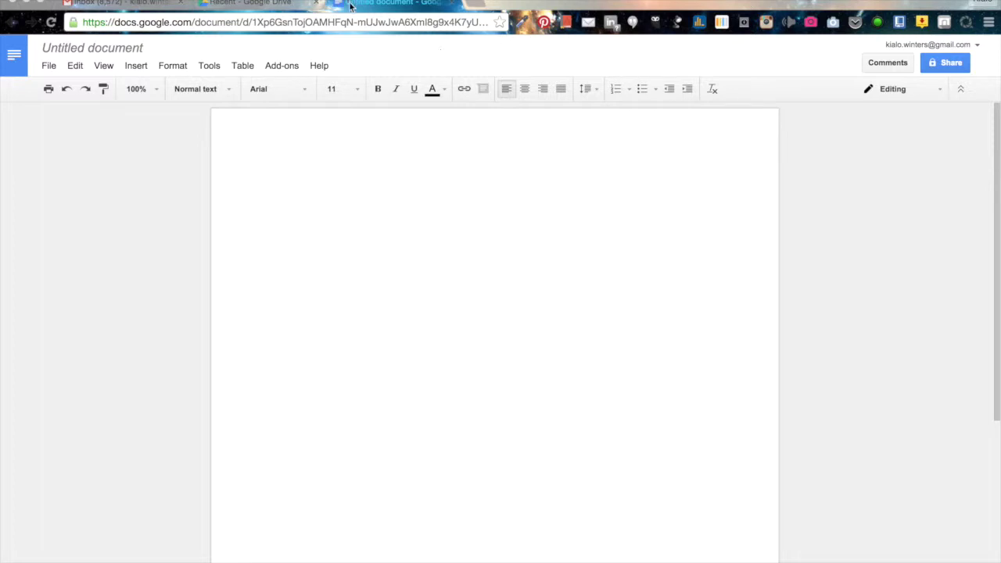
Step: Switch to the Gmail tab and reload gmail.com to clear its mail-checking error
{"action": "left_click", "coordinate": [158, 6]}
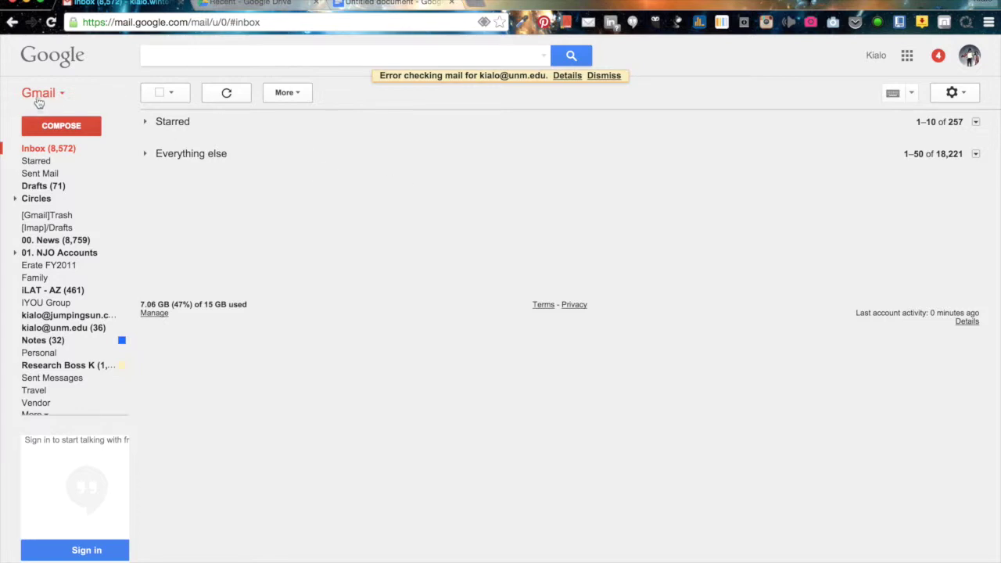
{"action": "left_click", "coordinate": [154, 21]}
{"action": "type", "text": "gmail.com"}
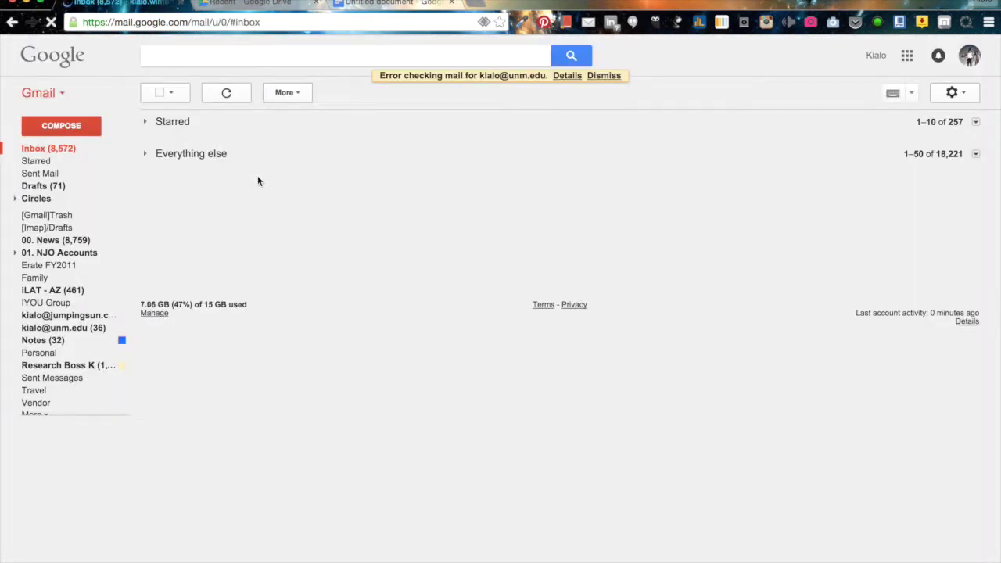
{"action": "left_click", "coordinate": [603, 76]}
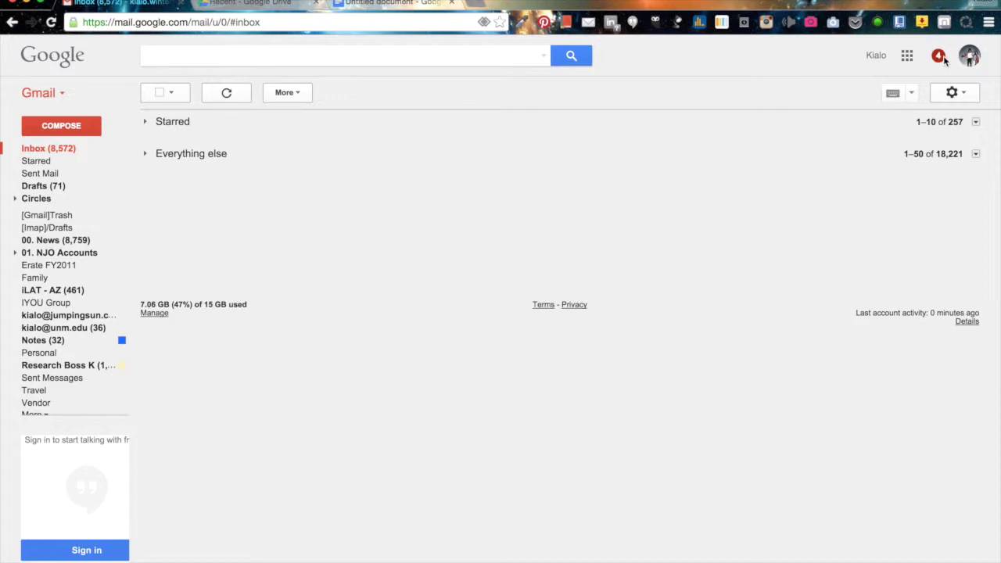
Step: Open My Account from the Google apps panel and go to its Language & Input Tools settings
{"action": "left_click", "coordinate": [907, 56]}
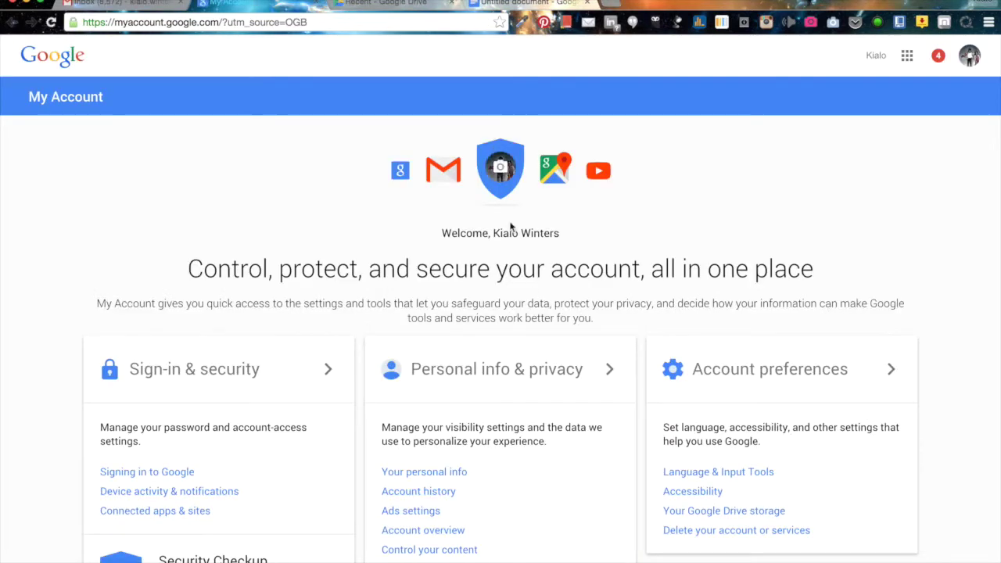
{"action": "scroll", "coordinate": [542, 391], "scroll_direction": "down", "scroll_amount": 3}
{"action": "scroll", "coordinate": [541, 380], "scroll_direction": "up", "scroll_amount": 2}
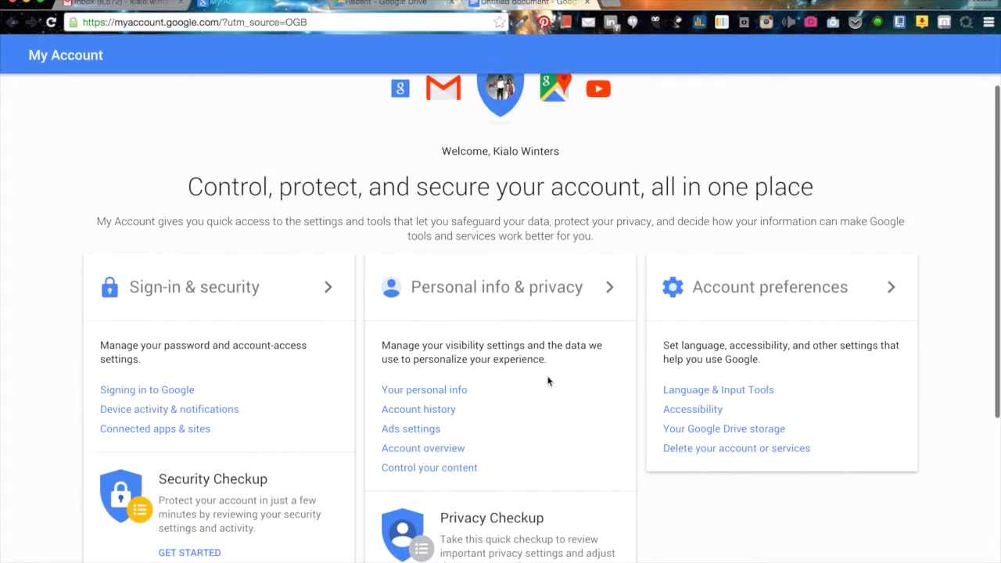
{"action": "scroll", "coordinate": [547, 381], "scroll_direction": "up", "scroll_amount": 1}
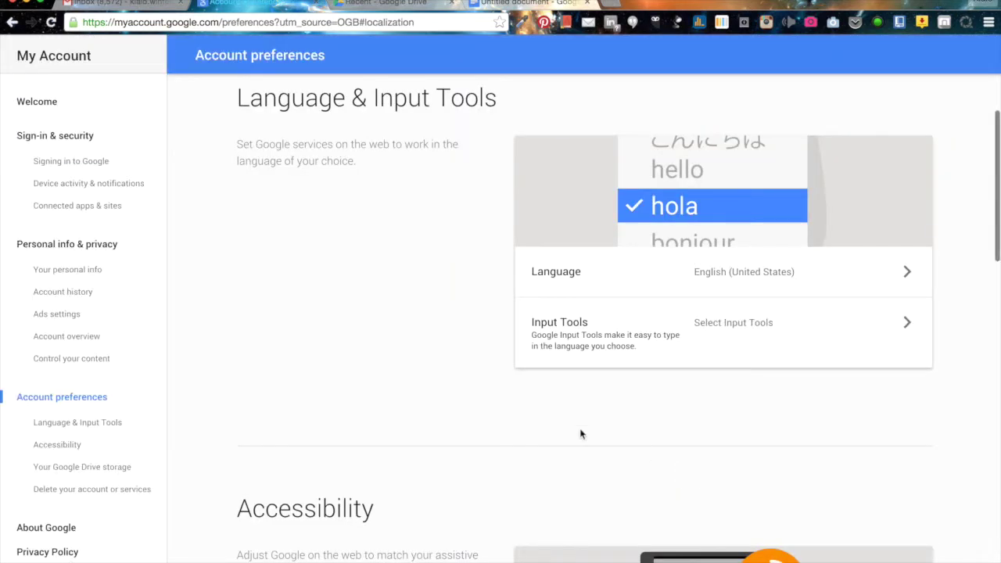
{"action": "scroll", "coordinate": [496, 407], "scroll_direction": "up", "scroll_amount": 1}
{"action": "scroll", "coordinate": [496, 407], "scroll_direction": "up", "scroll_amount": 2}
{"action": "scroll", "coordinate": [496, 407], "scroll_direction": "up", "scroll_amount": 1}
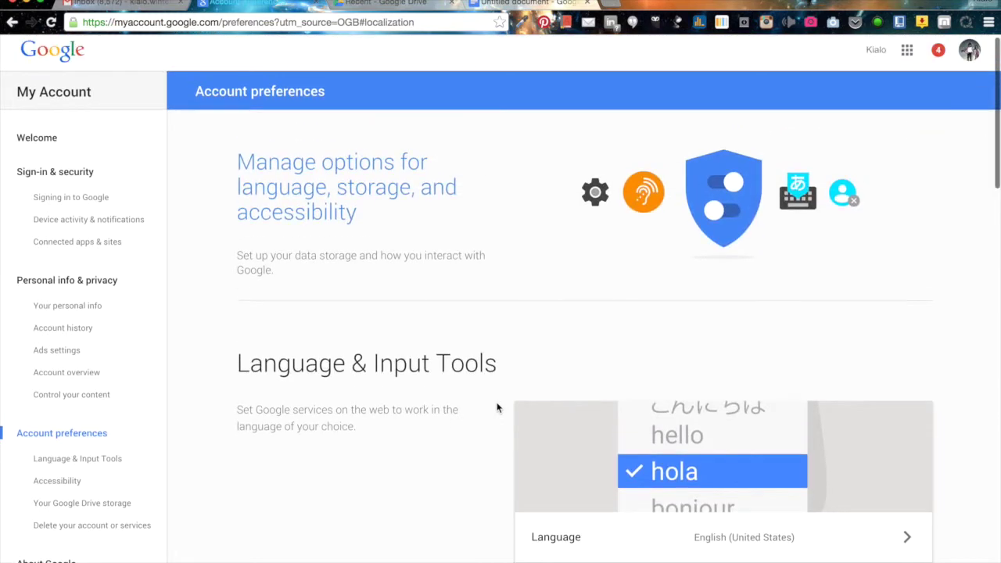
{"action": "scroll", "coordinate": [497, 407], "scroll_direction": "down", "scroll_amount": 2}
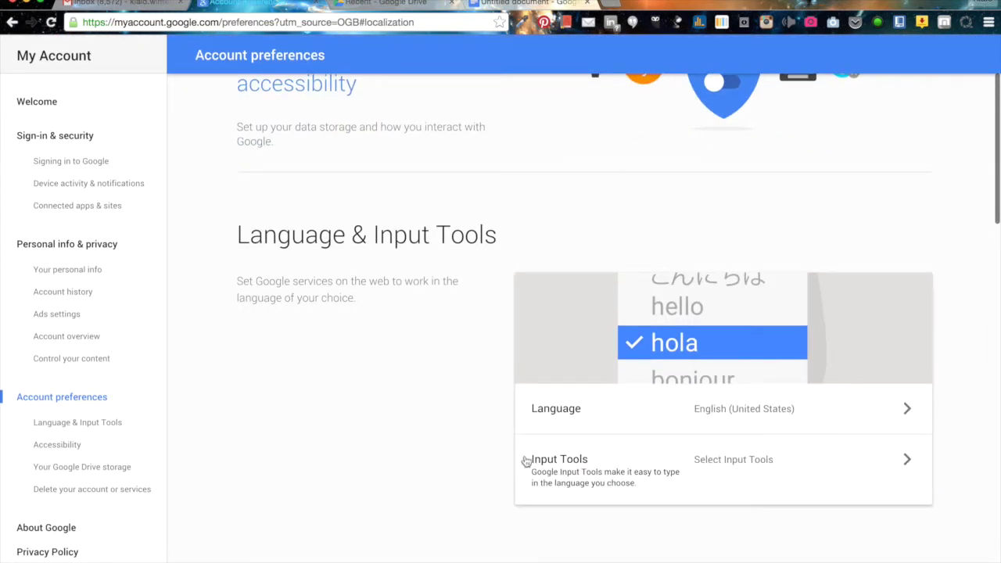
{"action": "left_click", "coordinate": [742, 466]}
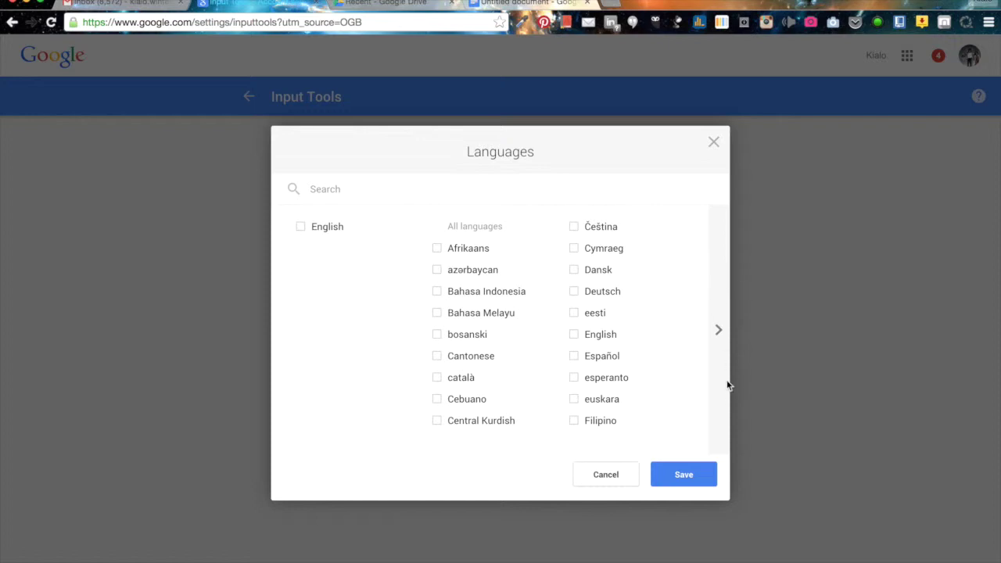
Step: Tick Navajo on the second page of the Languages list, save it, and return to the untitled document
{"action": "left_click", "coordinate": [718, 330]}
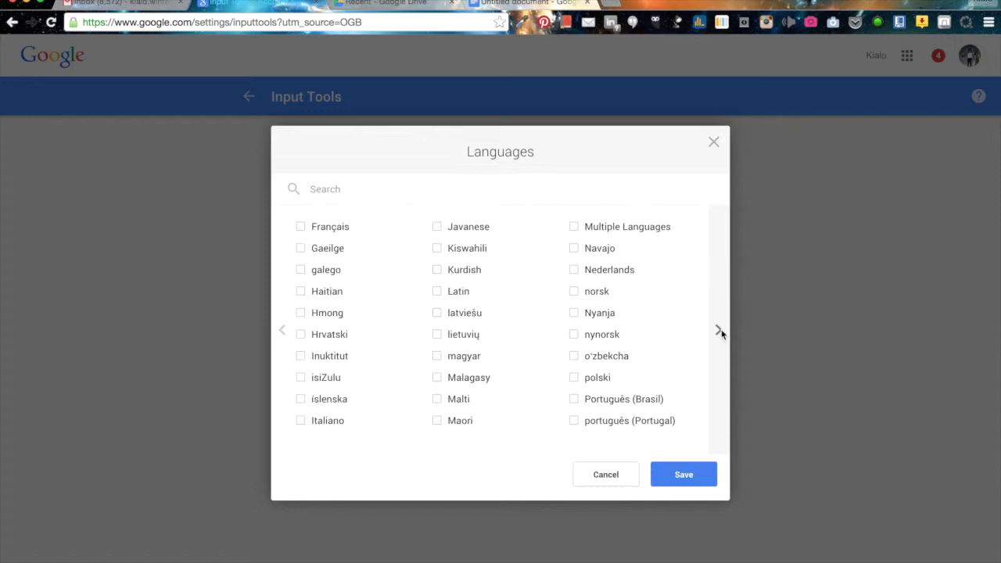
{"action": "left_click", "coordinate": [574, 247]}
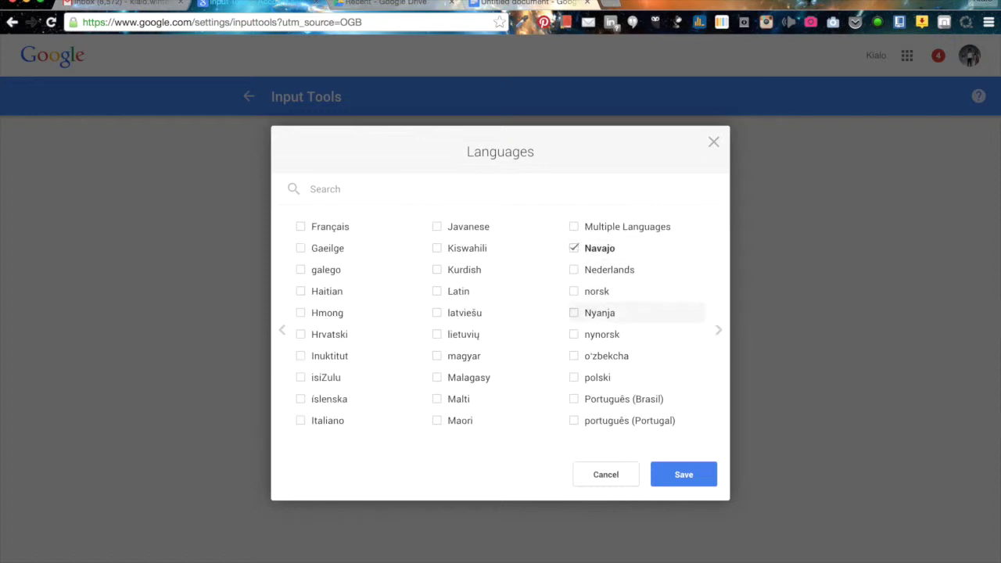
{"action": "left_click", "coordinate": [677, 478]}
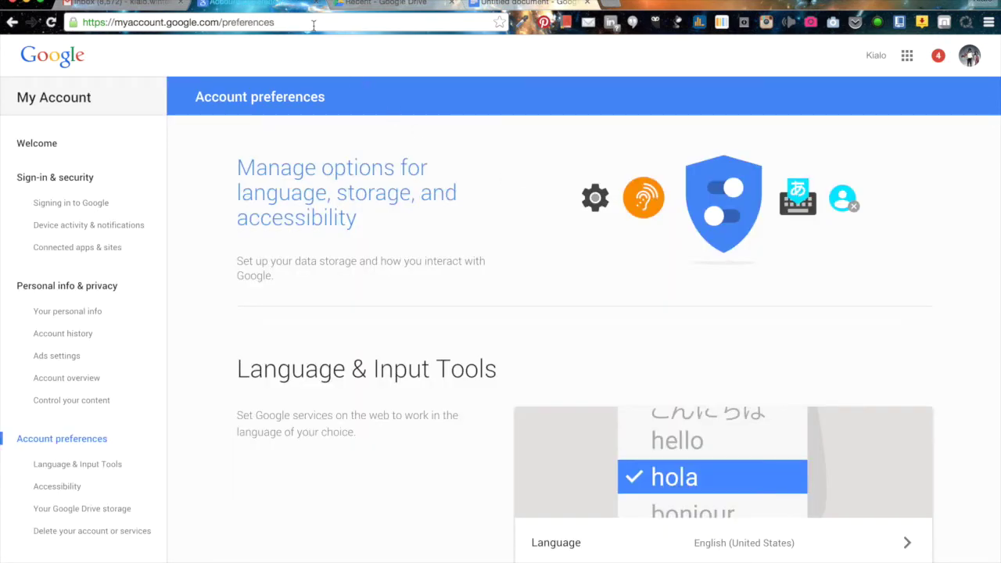
{"action": "left_click", "coordinate": [512, 4]}
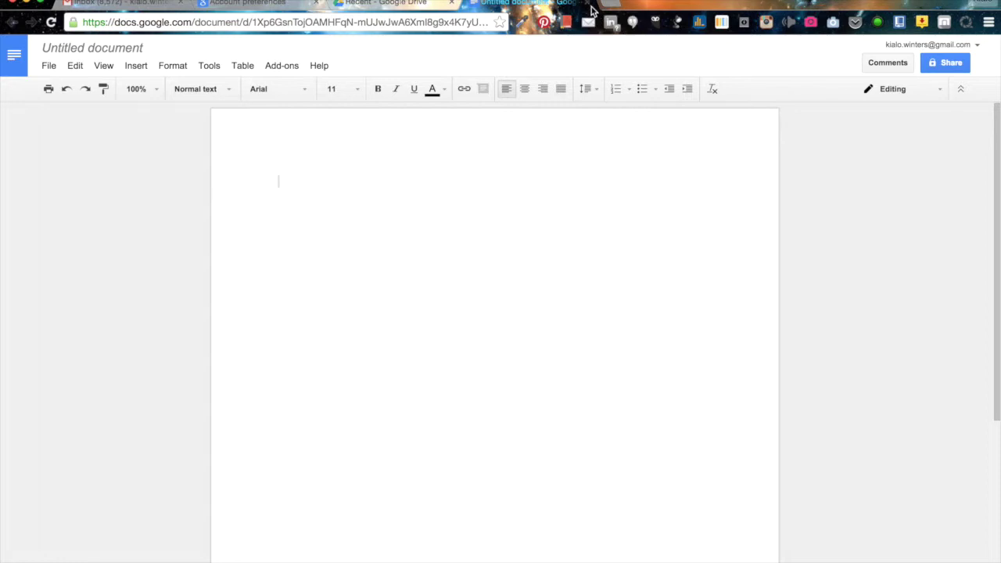
Step: Close the old untitled document and bring up Drive's NEW file-type menu
{"action": "left_click", "coordinate": [587, 6]}
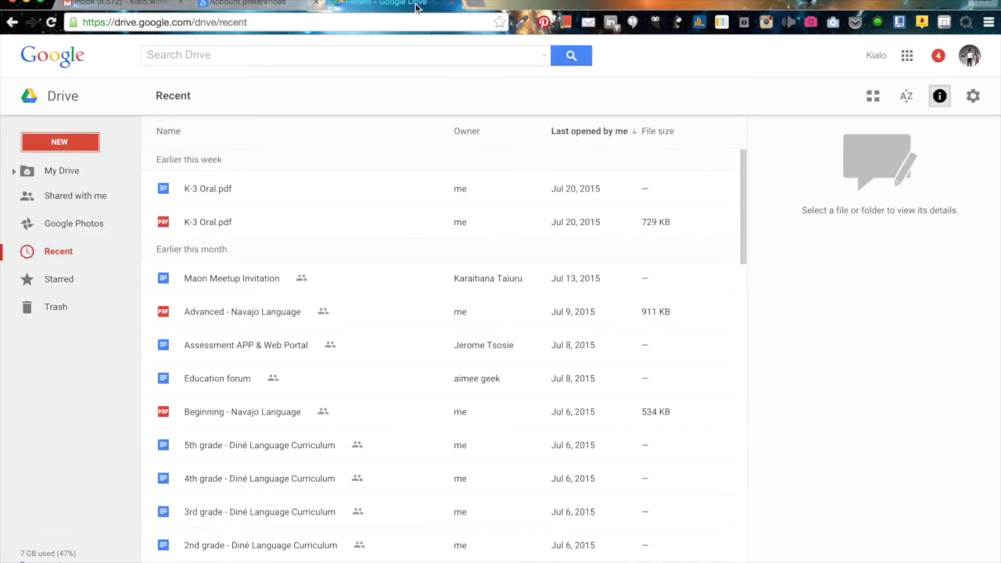
{"action": "left_click", "coordinate": [73, 144]}
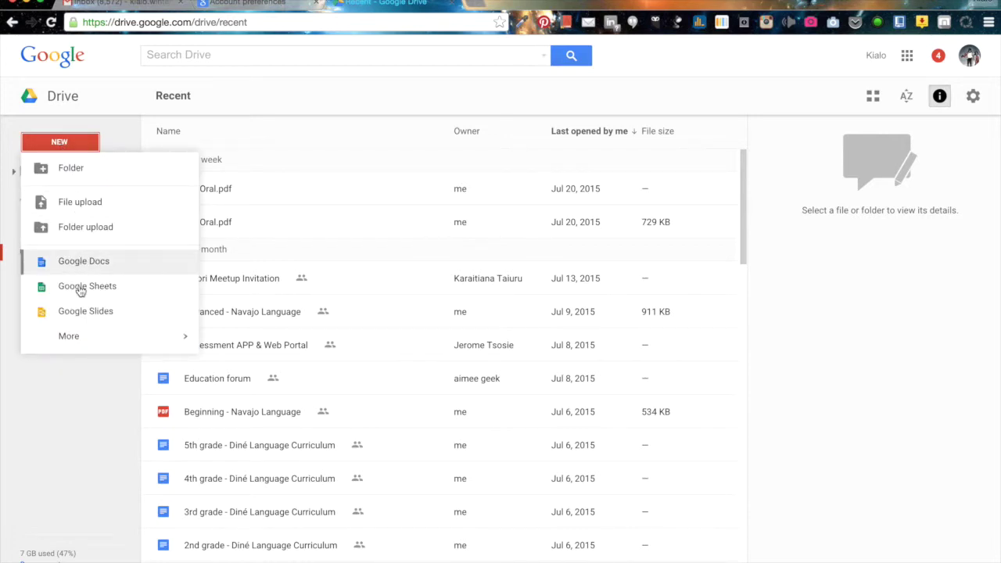
{"action": "left_click", "coordinate": [95, 399]}
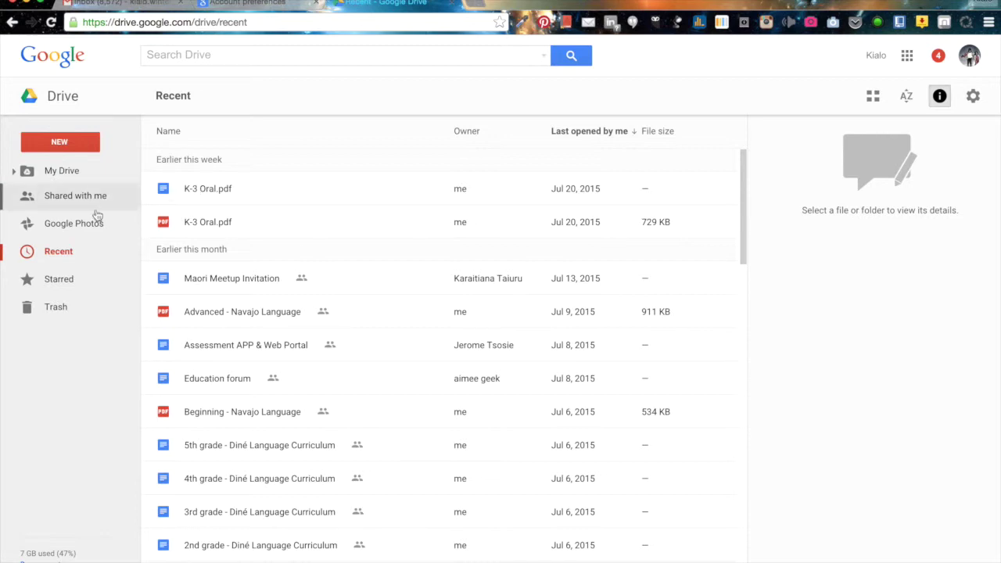
{"action": "left_click", "coordinate": [63, 139]}
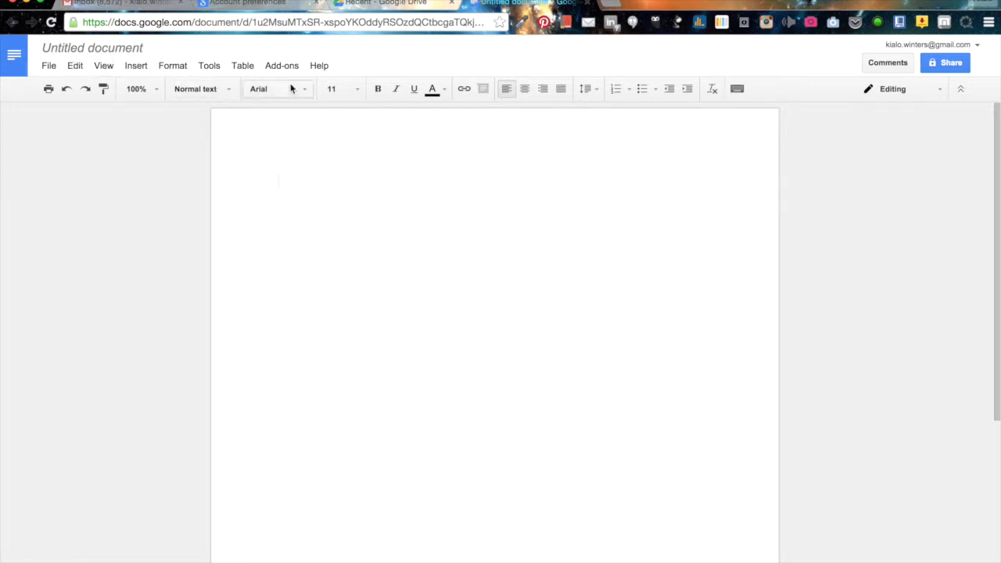
Step: Turn on the Diné bizaad Traditional on-screen keyboard and drag it up to reveal its bottom row
{"action": "left_click", "coordinate": [738, 89]}
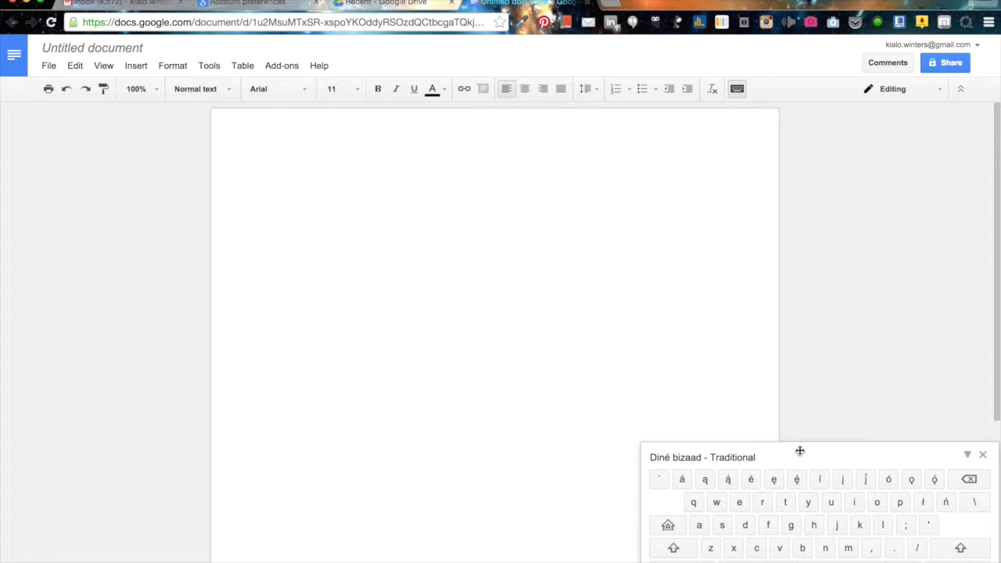
{"action": "mouse_move", "coordinate": [800, 451]}
{"action": "left_mouse_down"}
{"action": "mouse_move", "coordinate": [744, 197]}
{"action": "mouse_move", "coordinate": [798, 444]}
{"action": "left_mouse_up"}
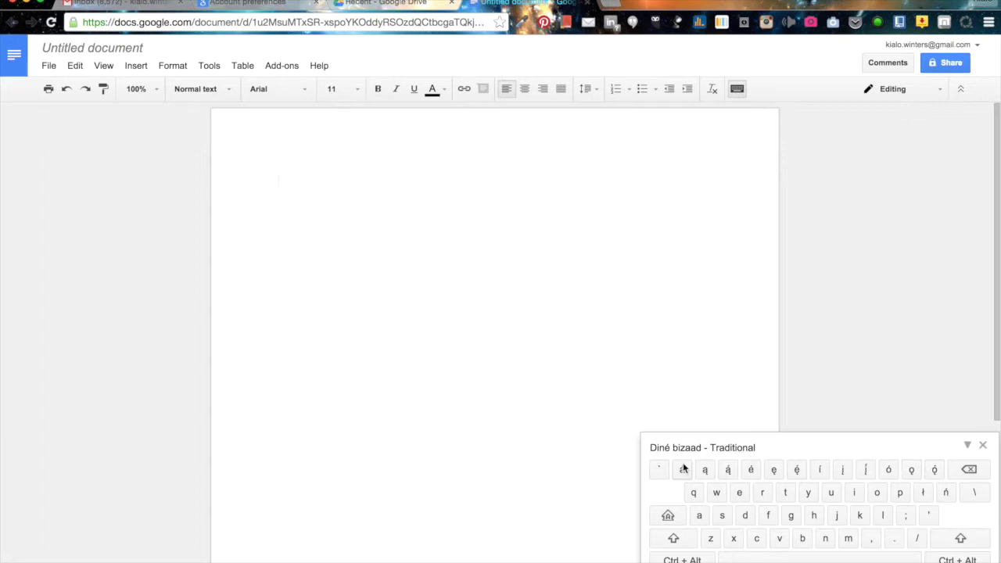
Step: Type áąą́éę, add a second line of á ą ą́ ę ę́ from the on-screen keyboard, then close it
{"action": "type", "text": "áąą́é"}
{"action": "type", "text": "ęę́íį"}
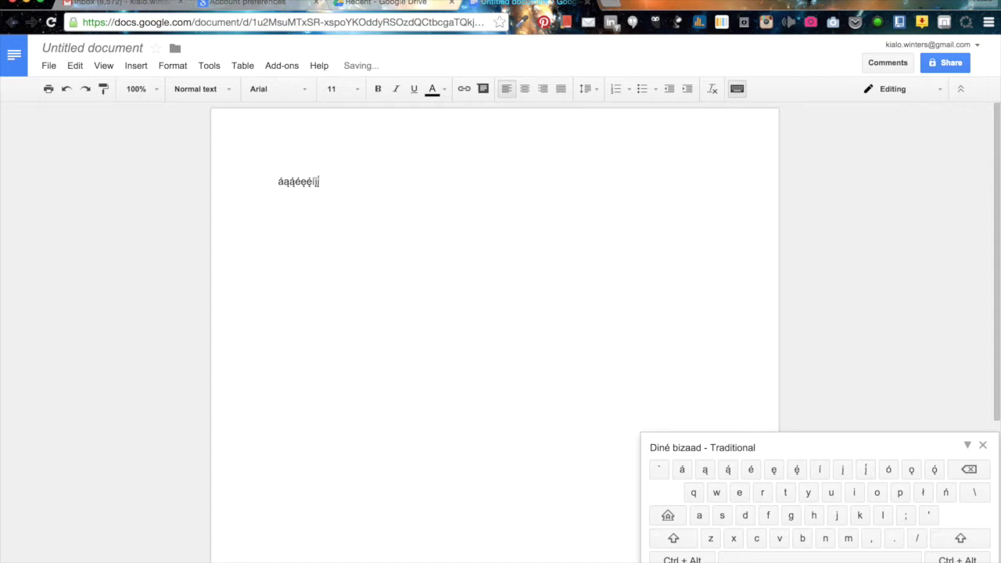
{"action": "key", "text": "Return"}
{"action": "left_click", "coordinate": [683, 472]}
{"action": "left_click", "coordinate": [728, 472]}
{"action": "left_click", "coordinate": [773, 470]}
{"action": "left_click", "coordinate": [798, 471]}
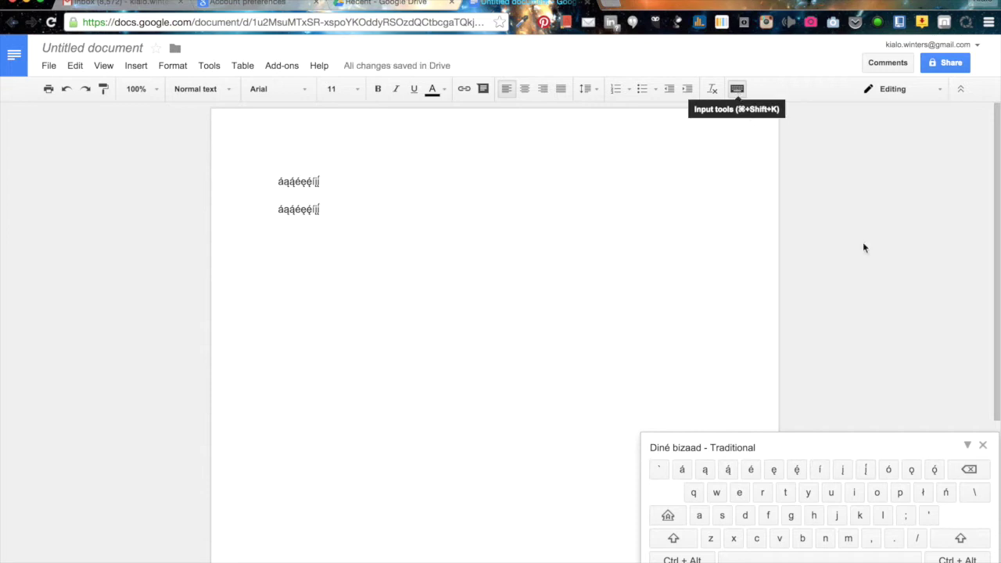
{"action": "left_click", "coordinate": [983, 446]}
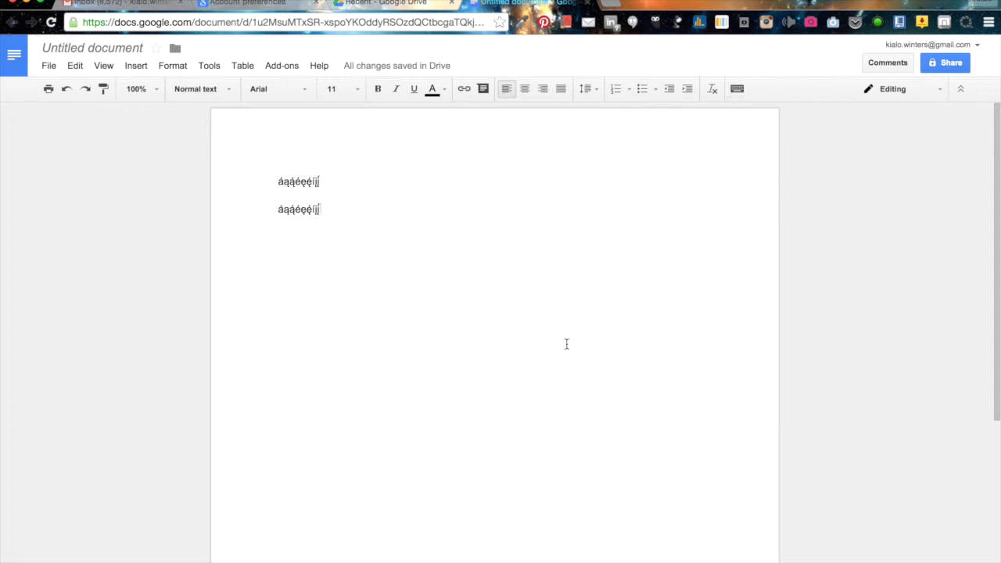
Step: Start a third line below the accented text and type the digits 123
{"action": "key", "text": "Return"}
{"action": "type", "text": "123"}
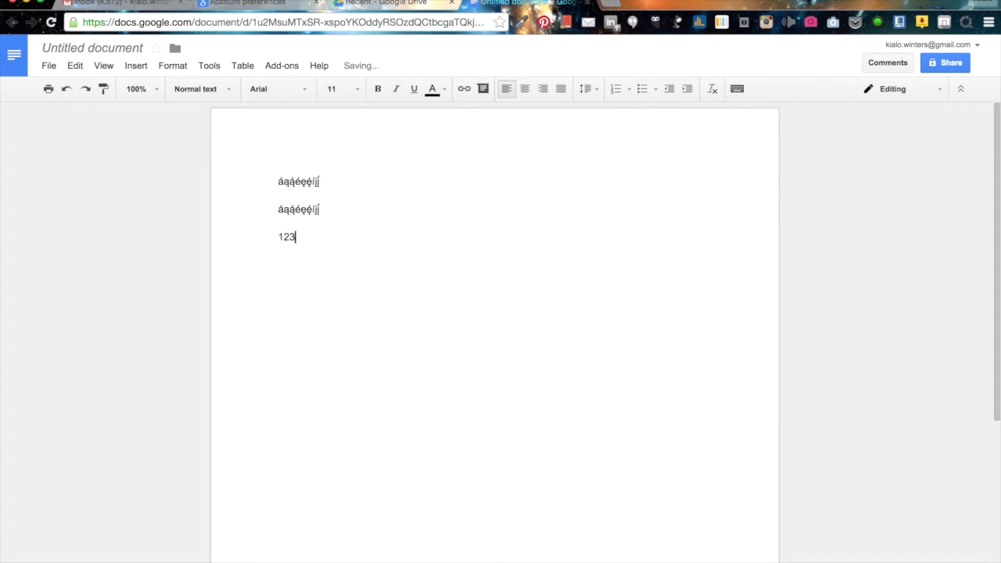